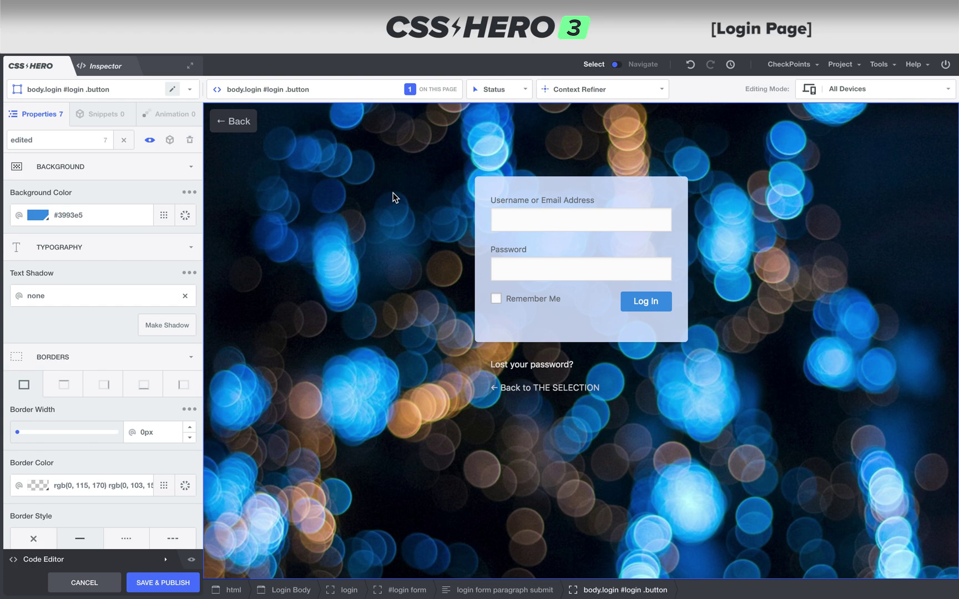
Select the #login form panel in the preview to show its style properties
{"action": "mouse_move", "coordinate": [882, 66]}
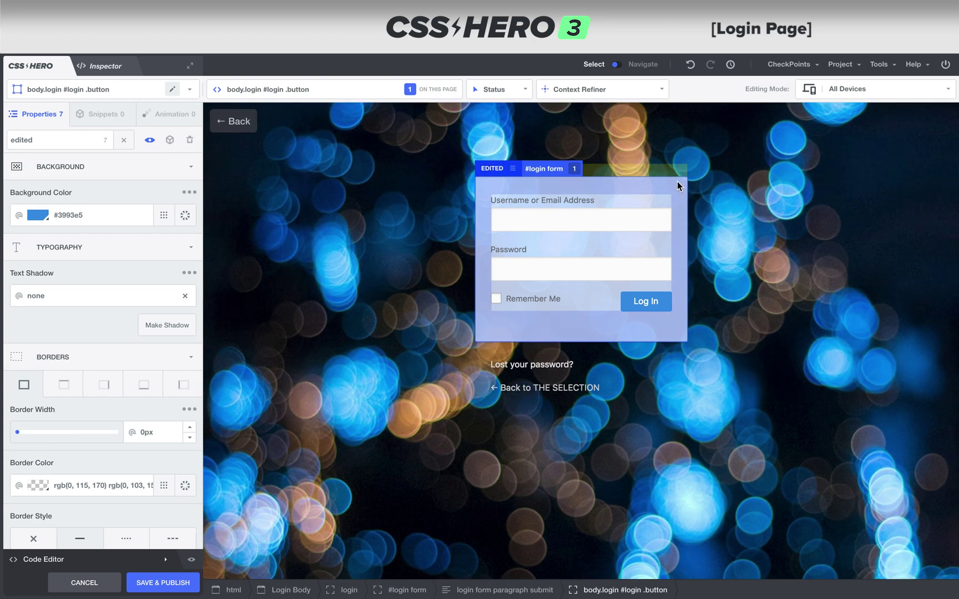
{"action": "left_click", "coordinate": [677, 181]}
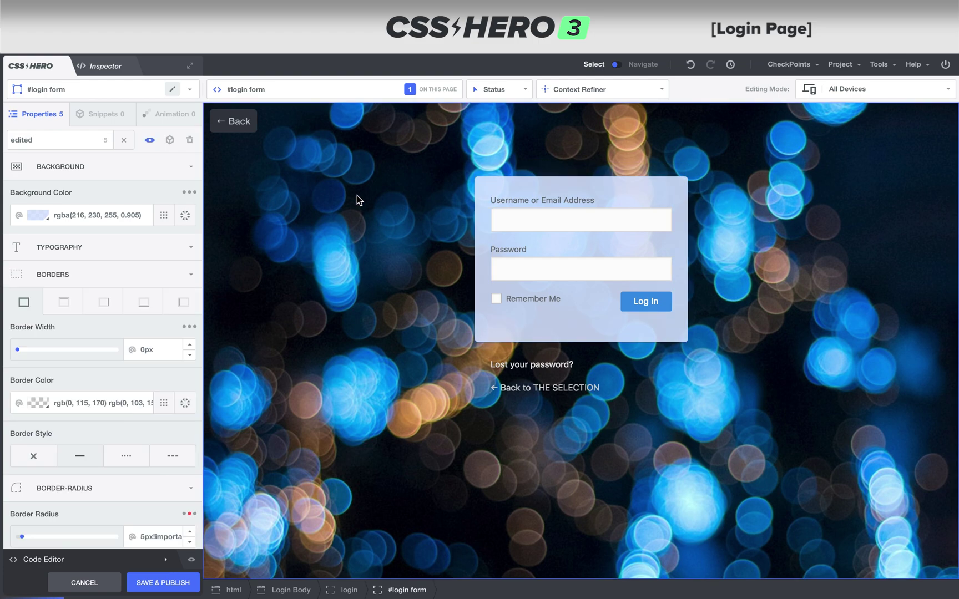
Set the login form background to translucent pale blue rgba(220, 233, 255, 0.895)
{"action": "left_click", "coordinate": [38, 215]}
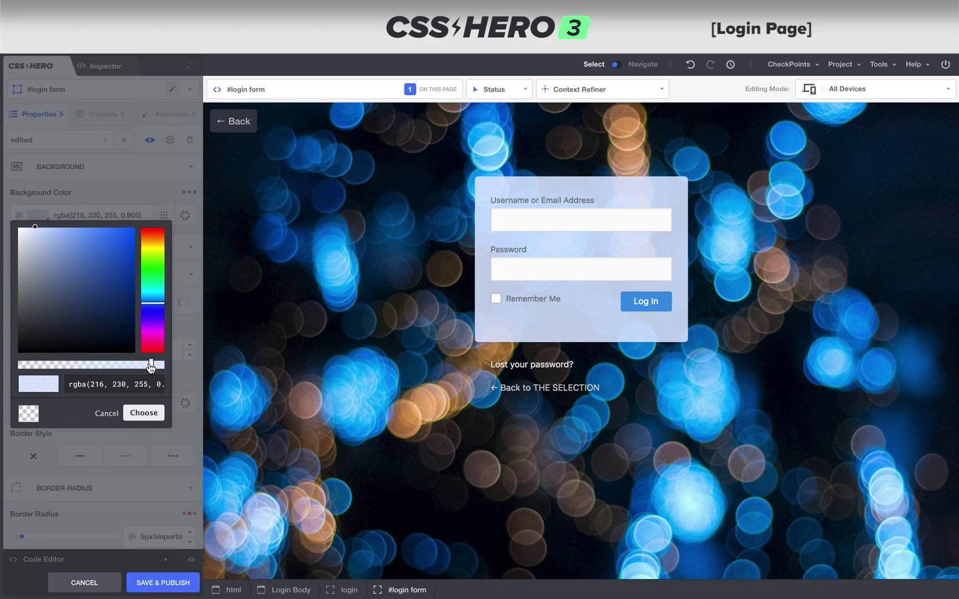
{"action": "mouse_move", "coordinate": [151, 364]}
{"action": "left_mouse_down"}
{"action": "mouse_move", "coordinate": [26, 370]}
{"action": "mouse_move", "coordinate": [169, 368]}
{"action": "left_mouse_up"}
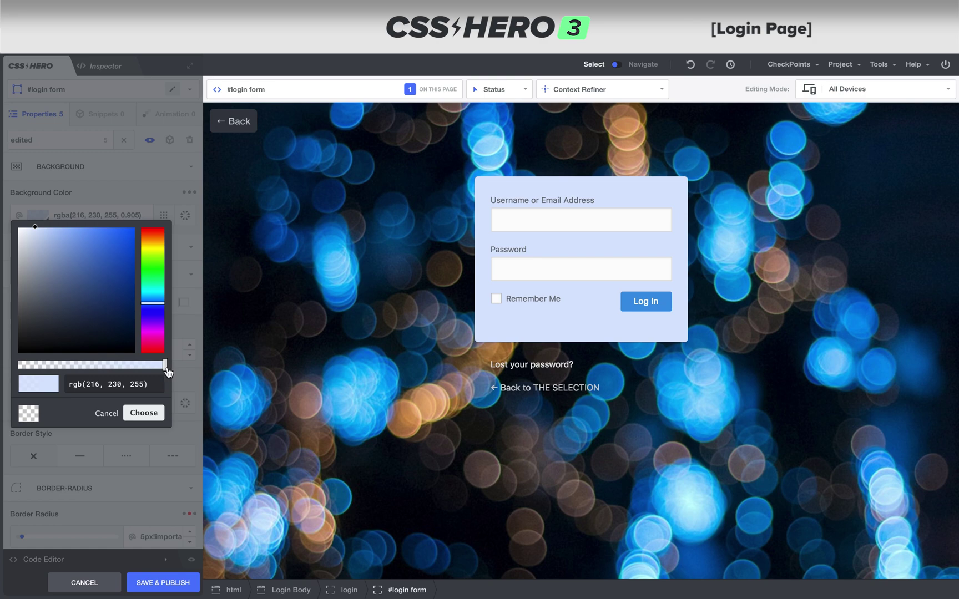
{"action": "left_click_drag", "start_coordinate": [166, 366], "coordinate": [150, 367]}
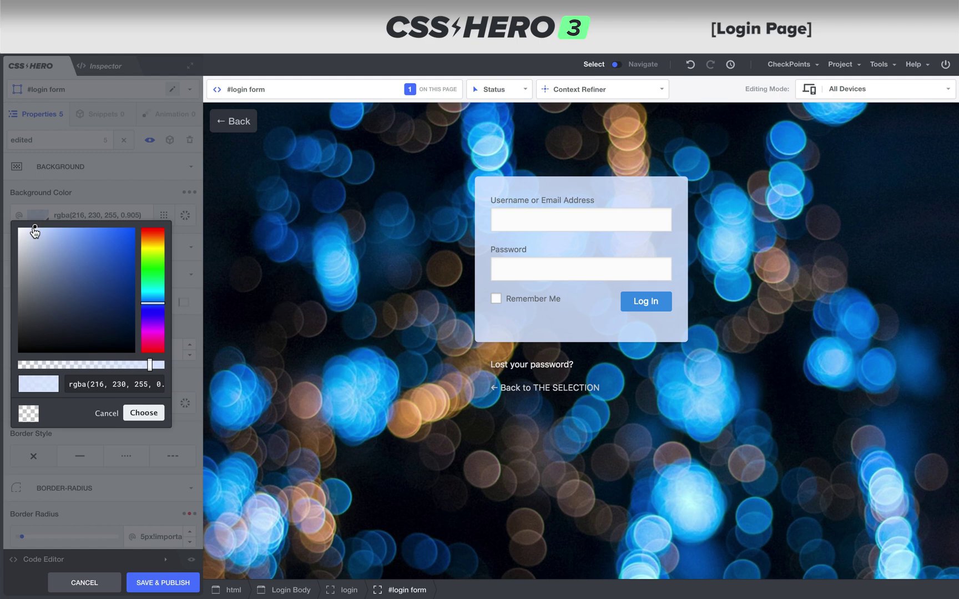
{"action": "mouse_move", "coordinate": [28, 229]}
{"action": "left_mouse_down"}
{"action": "mouse_move", "coordinate": [7, 228]}
{"action": "mouse_move", "coordinate": [33, 230]}
{"action": "left_mouse_up"}
{"action": "left_click", "coordinate": [144, 415]}
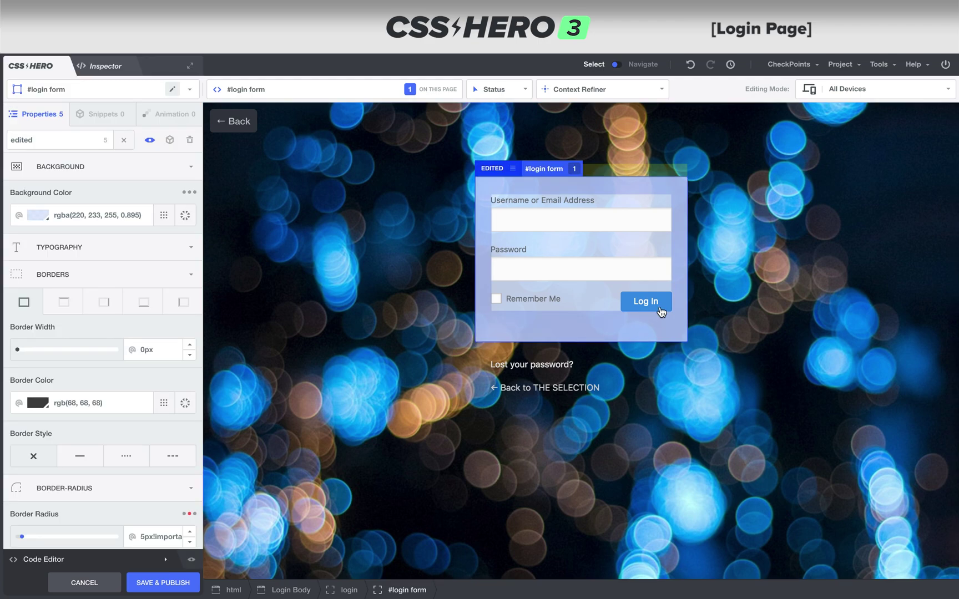
Reset all custom properties of the Log In button and confirm the reset
{"action": "left_click", "coordinate": [650, 305]}
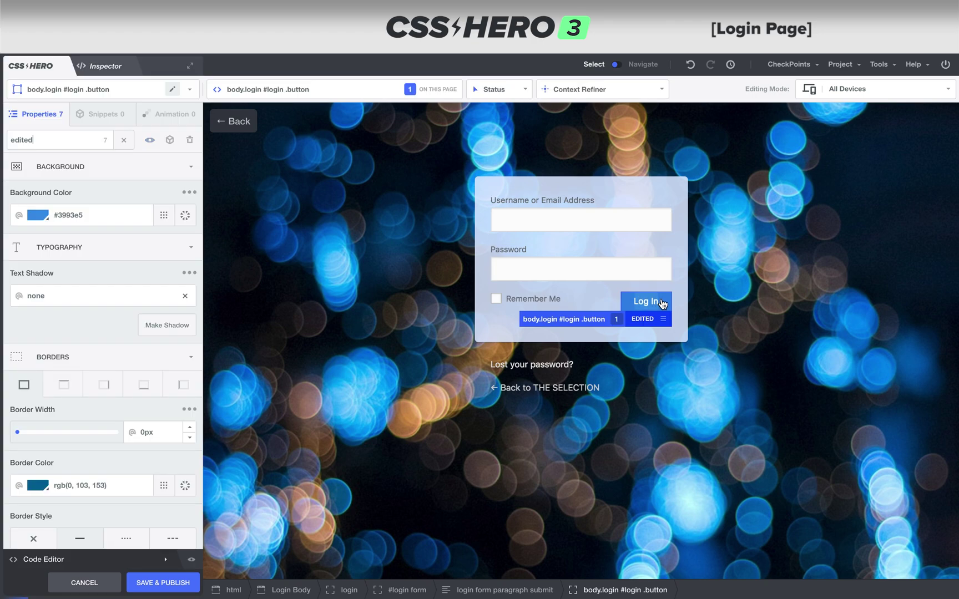
{"action": "left_click", "coordinate": [189, 143]}
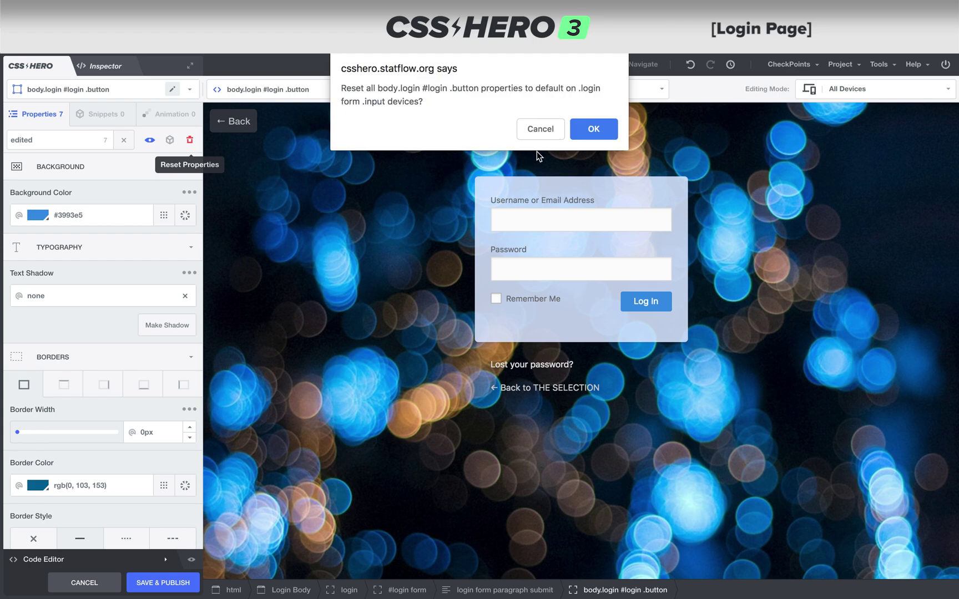
{"action": "left_click", "coordinate": [587, 133]}
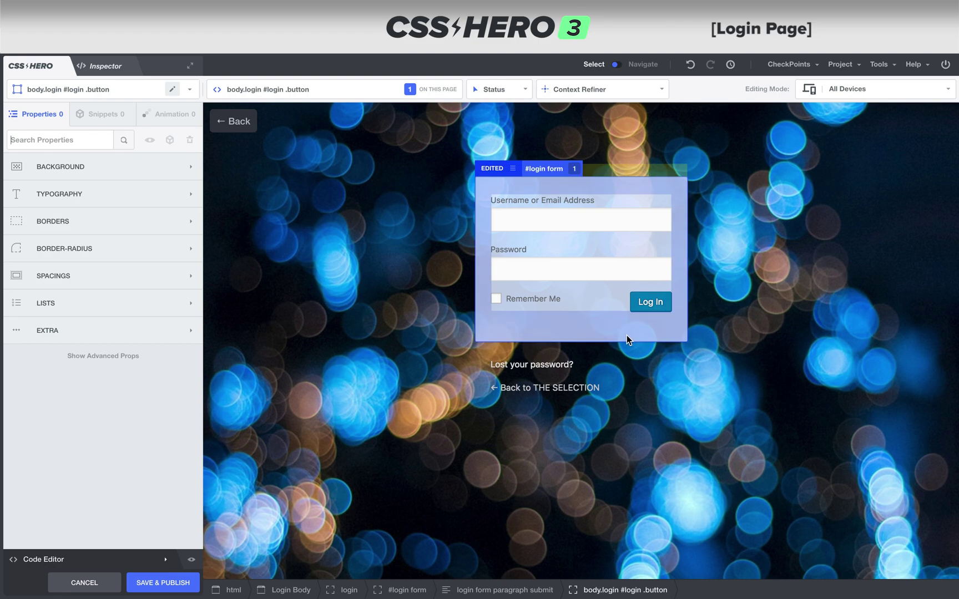
Give the Log In button a pure red rgb(255, 0, 0) background
{"action": "left_click", "coordinate": [644, 304]}
{"action": "left_click", "coordinate": [660, 314]}
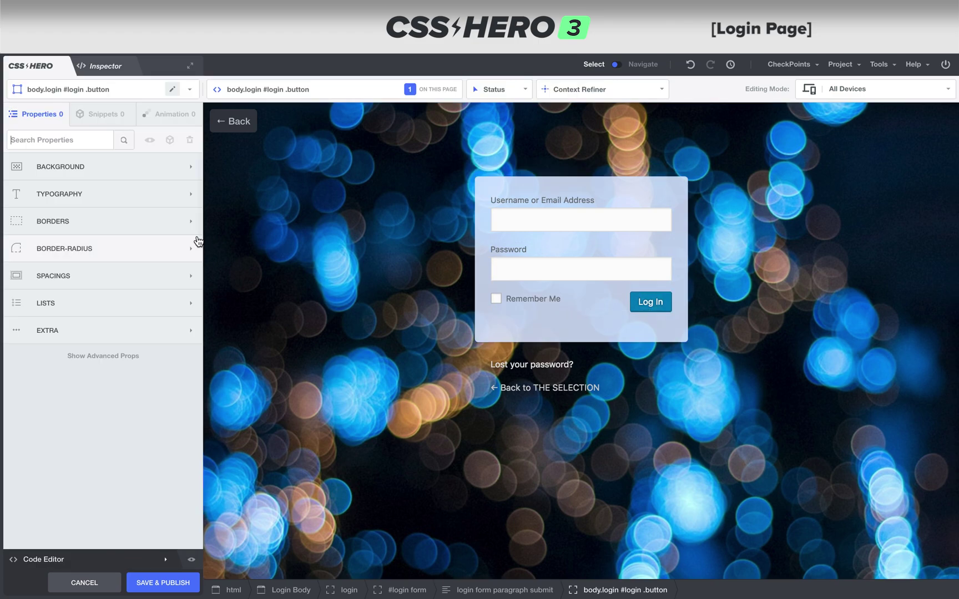
{"action": "left_click", "coordinate": [189, 172]}
{"action": "left_click", "coordinate": [121, 216]}
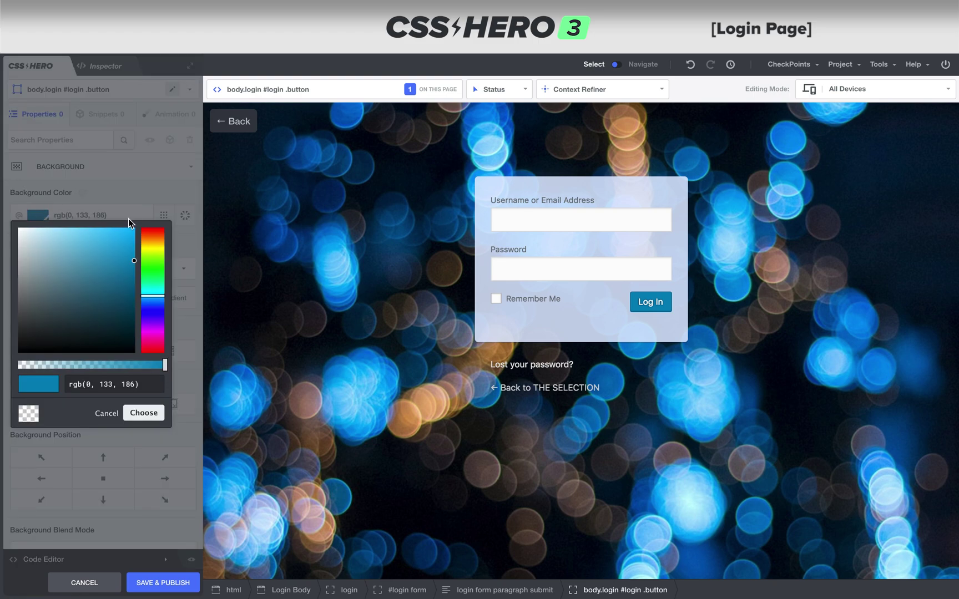
{"action": "left_click_drag", "start_coordinate": [139, 275], "coordinate": [148, 214]}
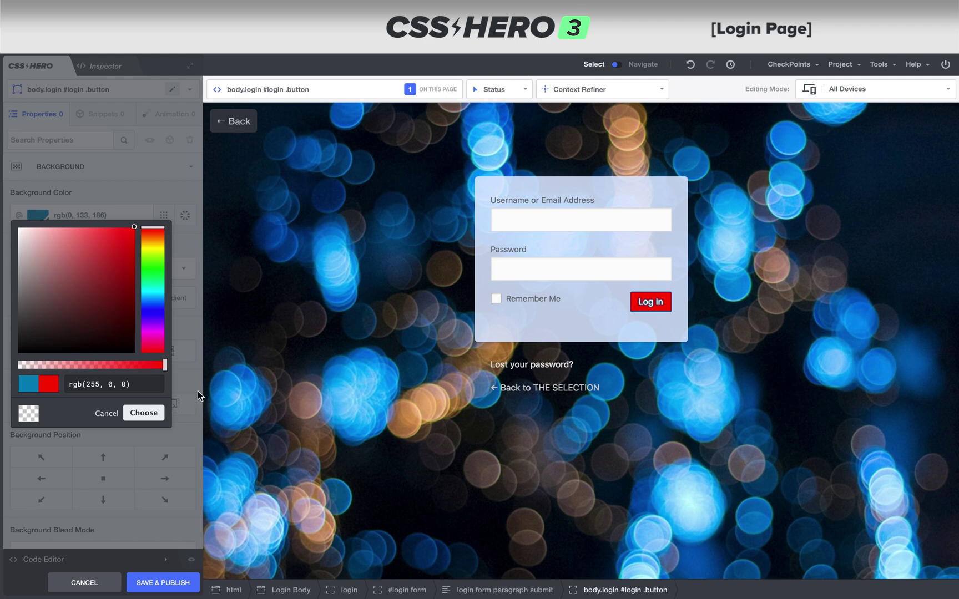
{"action": "left_click", "coordinate": [143, 414]}
Remove the button's text shadow, border (0px width) and box shadow
{"action": "scroll", "coordinate": [74, 355], "scroll_direction": "down", "scroll_amount": 5}
{"action": "left_click", "coordinate": [78, 369]}
{"action": "scroll", "coordinate": [138, 366], "scroll_direction": "down", "scroll_amount": 5}
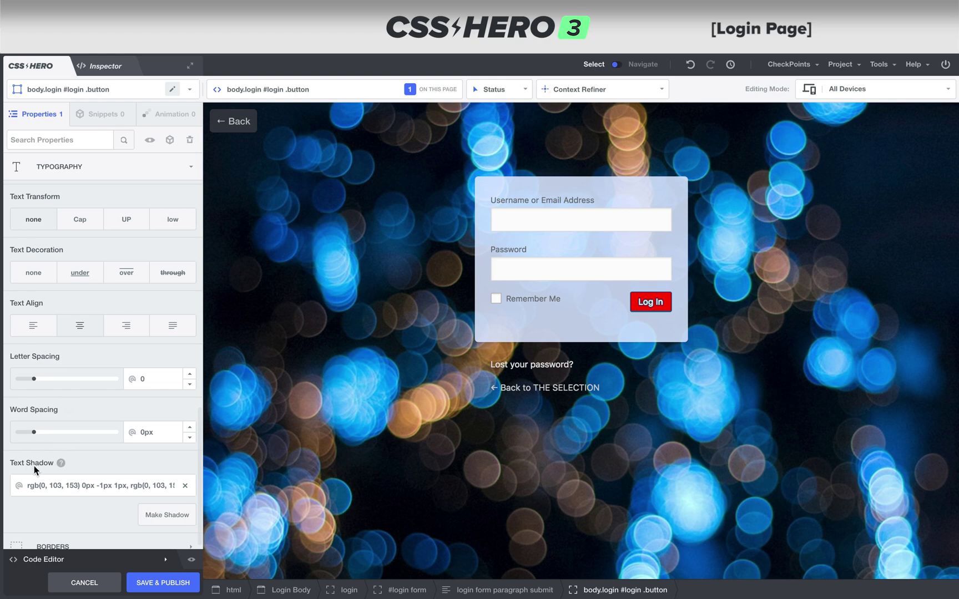
{"action": "left_click", "coordinate": [185, 486]}
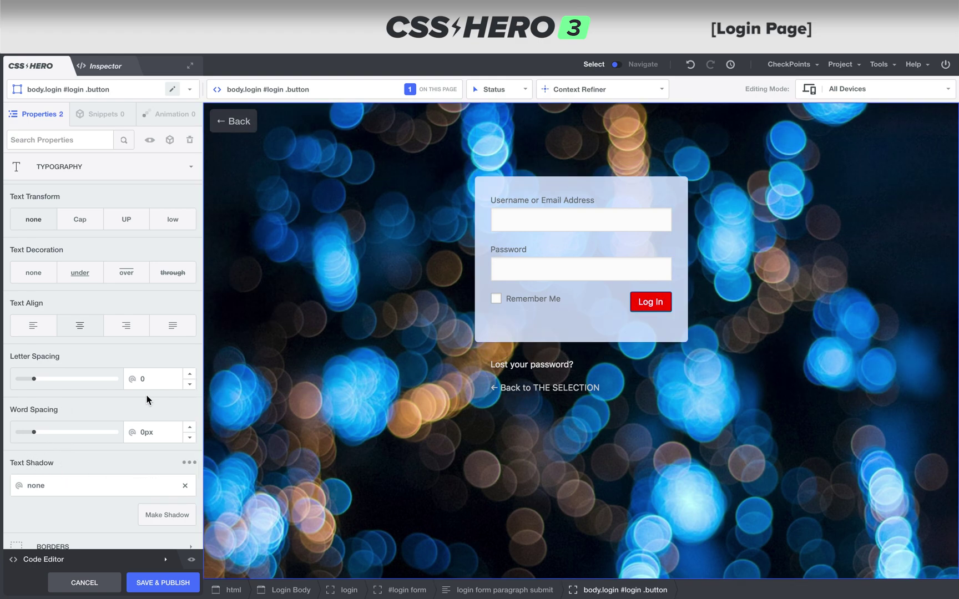
{"action": "scroll", "coordinate": [133, 403], "scroll_direction": "down", "scroll_amount": 3}
{"action": "left_click", "coordinate": [189, 386]}
{"action": "left_click", "coordinate": [189, 464]}
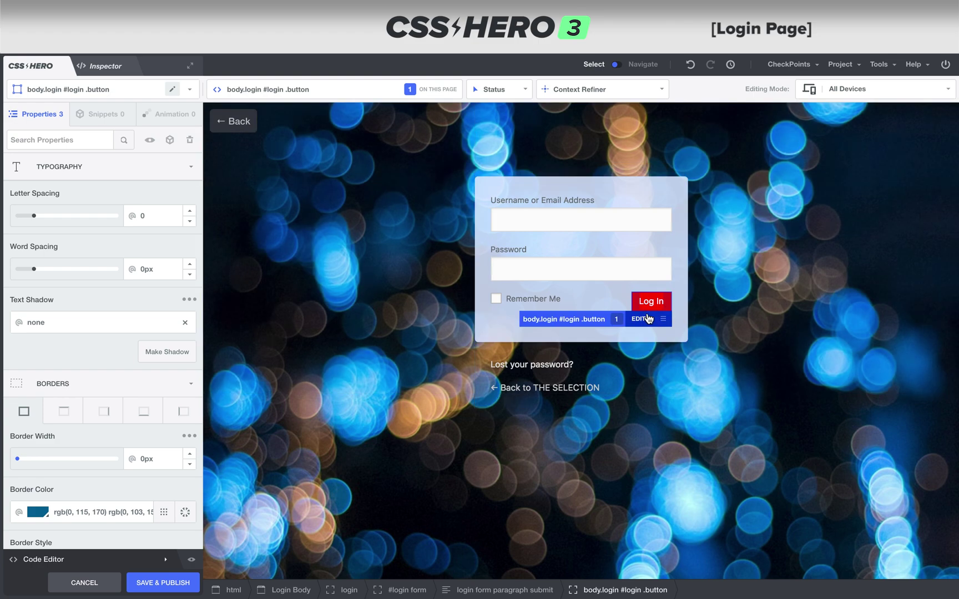
{"action": "scroll", "coordinate": [120, 432], "scroll_direction": "down", "scroll_amount": 3}
{"action": "left_click", "coordinate": [175, 499]}
{"action": "scroll", "coordinate": [176, 476], "scroll_direction": "down", "scroll_amount": 4}
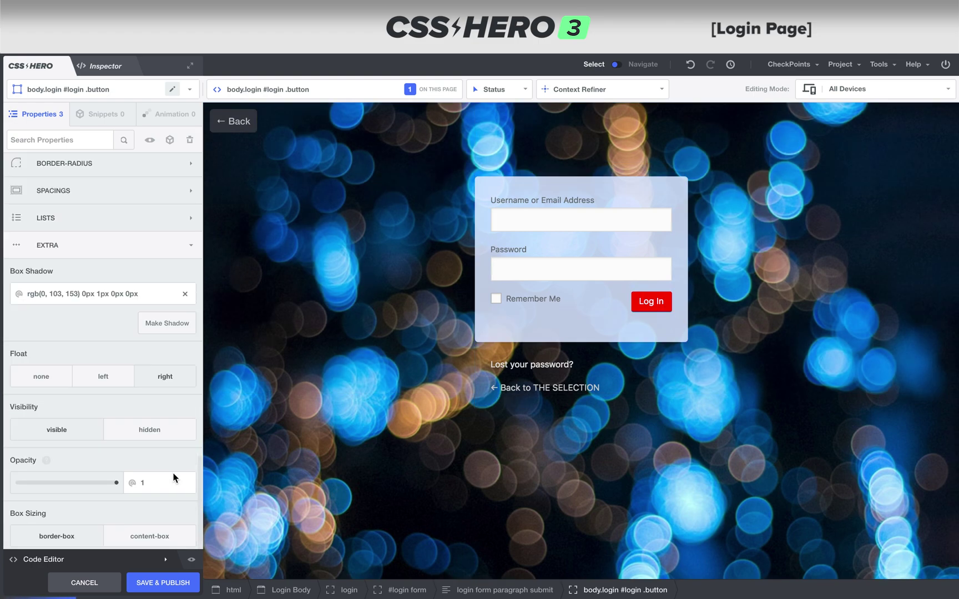
{"action": "left_click", "coordinate": [185, 294]}
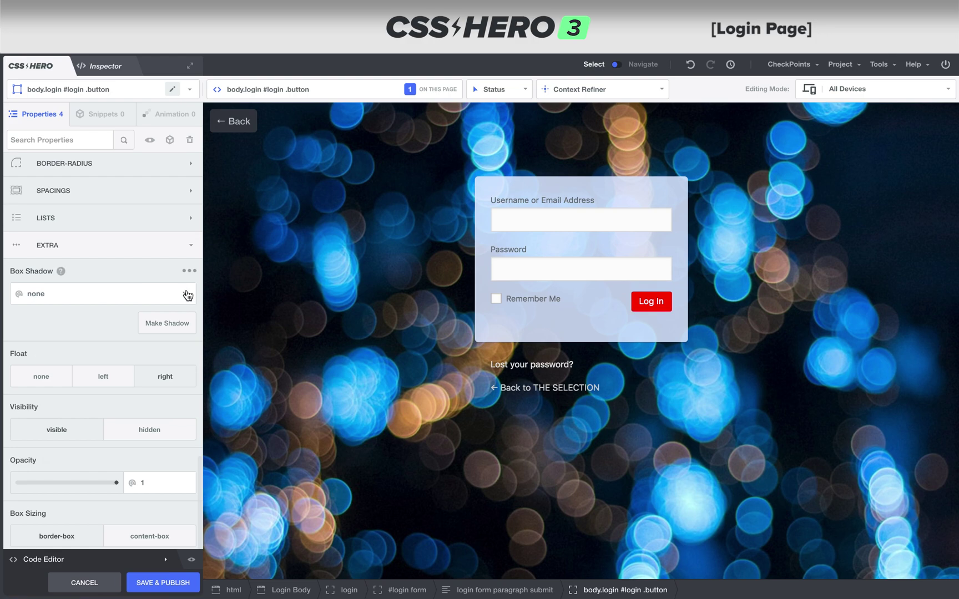
Show only the button's edited properties and try a green button background
{"action": "left_click", "coordinate": [644, 317]}
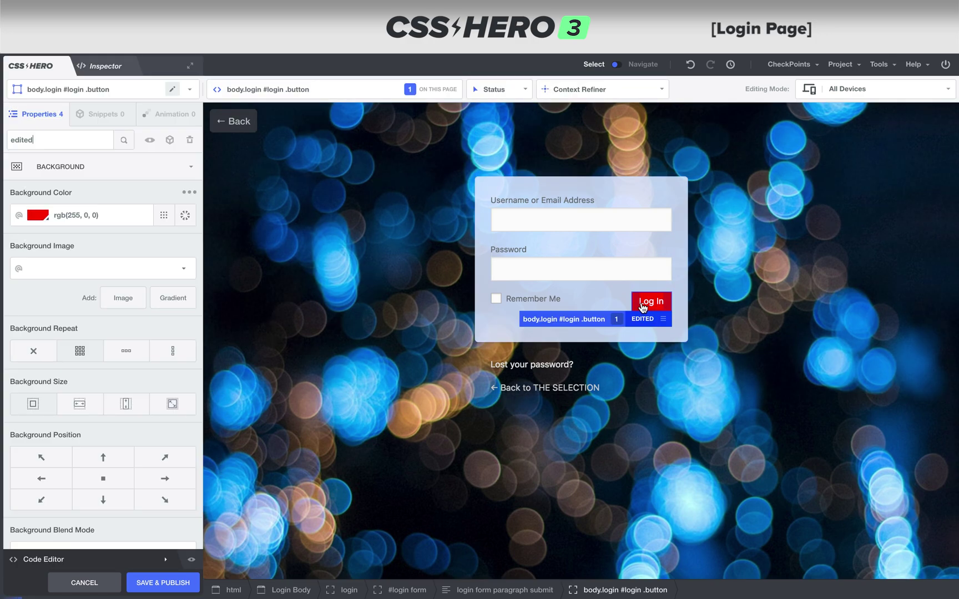
{"action": "left_click", "coordinate": [38, 216]}
{"action": "mouse_move", "coordinate": [39, 232]}
{"action": "left_mouse_down"}
{"action": "mouse_move", "coordinate": [107, 259]}
{"action": "mouse_move", "coordinate": [53, 257]}
{"action": "mouse_move", "coordinate": [103, 257]}
{"action": "mouse_move", "coordinate": [88, 290]}
{"action": "mouse_move", "coordinate": [61, 277]}
{"action": "left_mouse_up"}
{"action": "left_click", "coordinate": [152, 280]}
{"action": "left_click", "coordinate": [143, 413]}
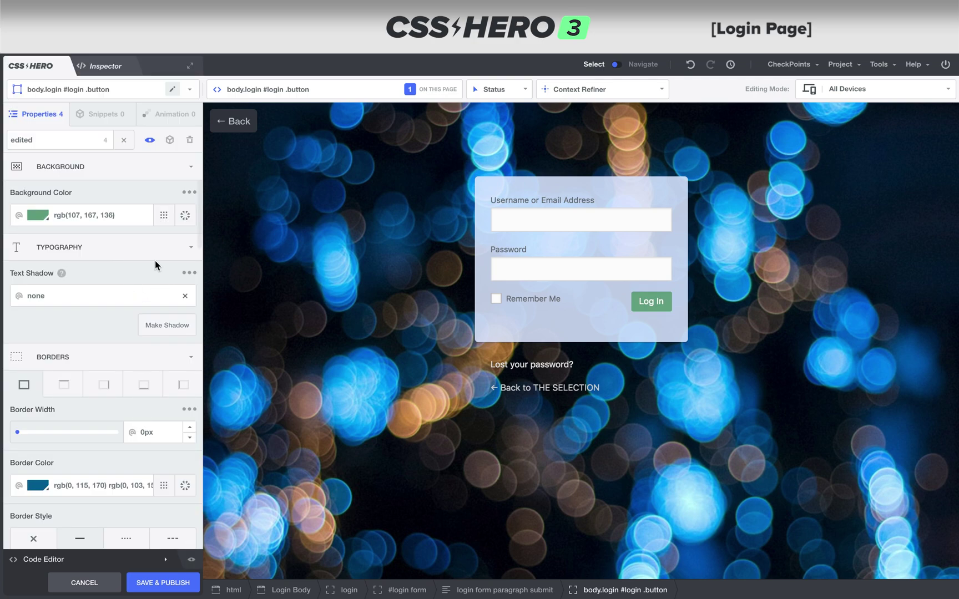
Sample light blue #3a96ea from the bokeh photo with the system eyedropper for the button
{"action": "left_click", "coordinate": [162, 221]}
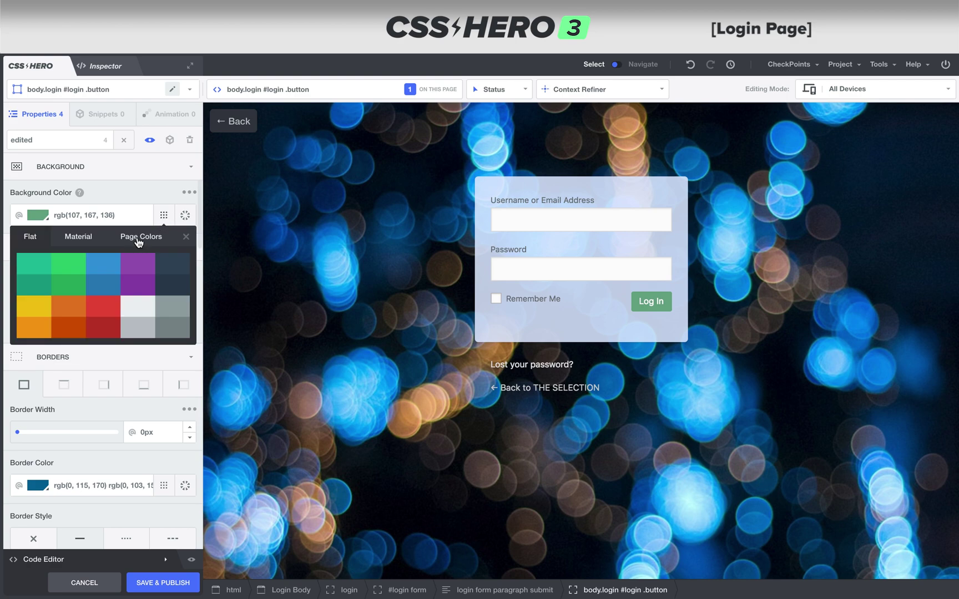
{"action": "left_click", "coordinate": [185, 216]}
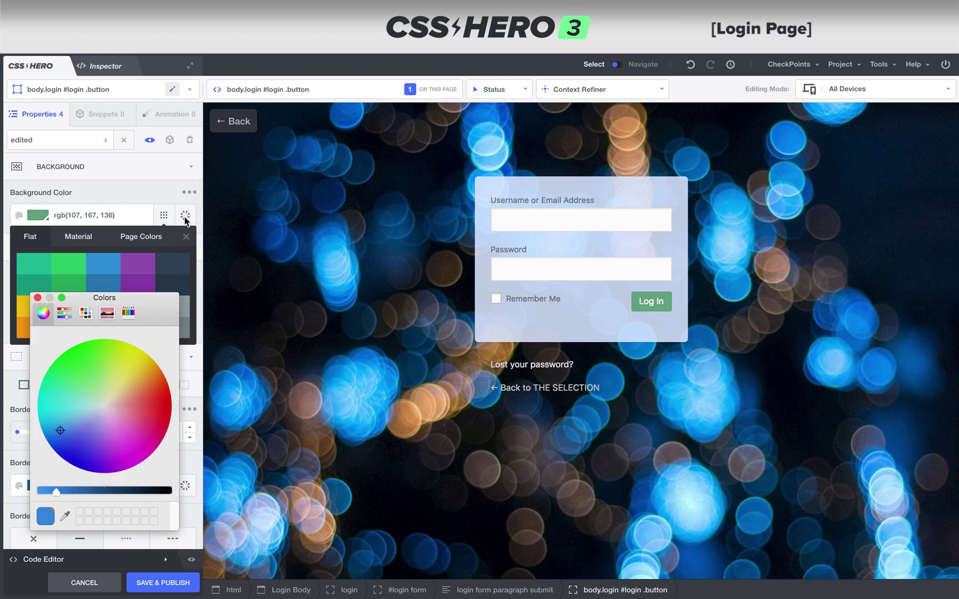
{"action": "left_click", "coordinate": [66, 515]}
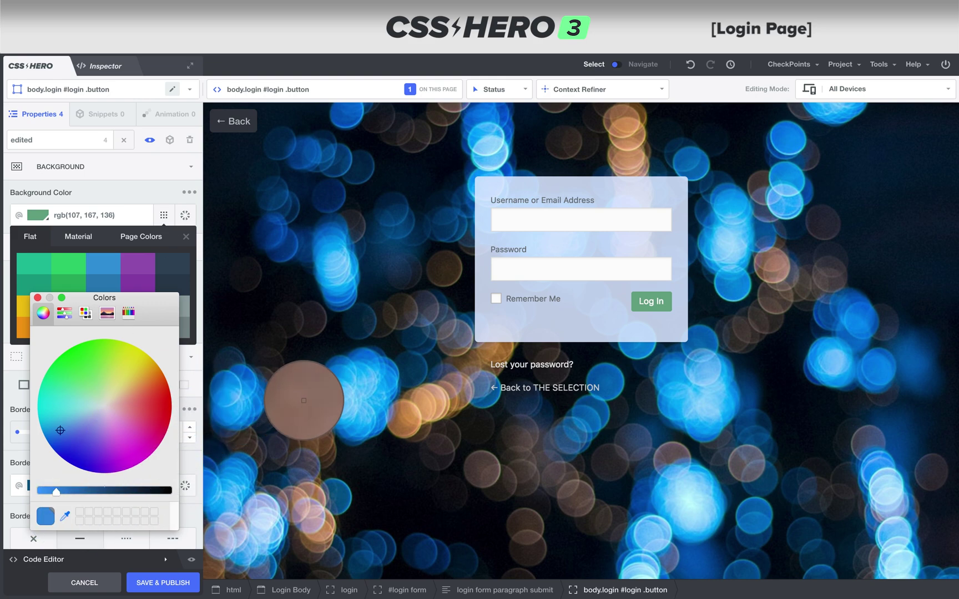
{"action": "left_click", "coordinate": [299, 401]}
{"action": "left_click", "coordinate": [65, 516]}
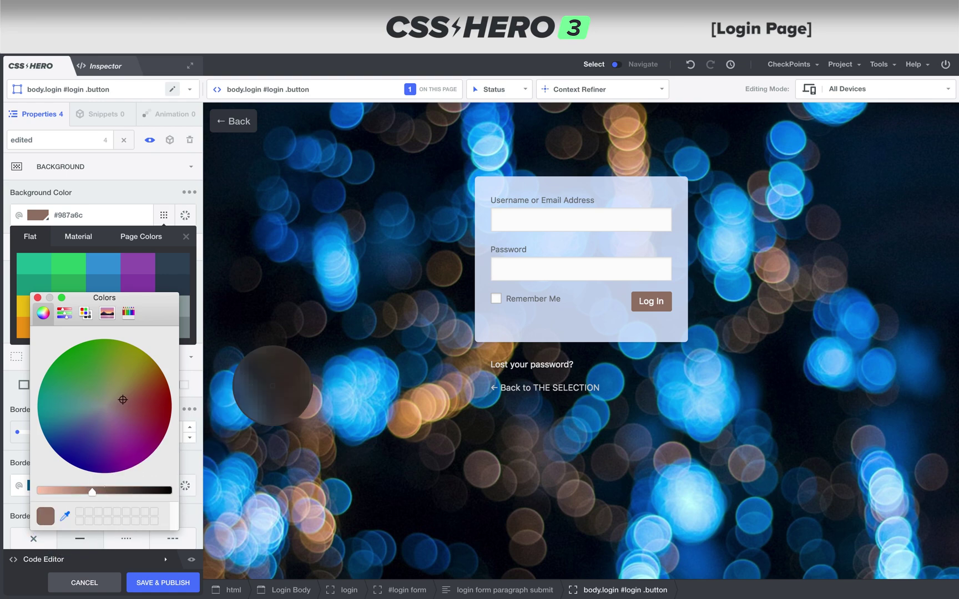
{"action": "left_click", "coordinate": [342, 269]}
{"action": "left_click", "coordinate": [65, 519]}
{"action": "left_click", "coordinate": [292, 243]}
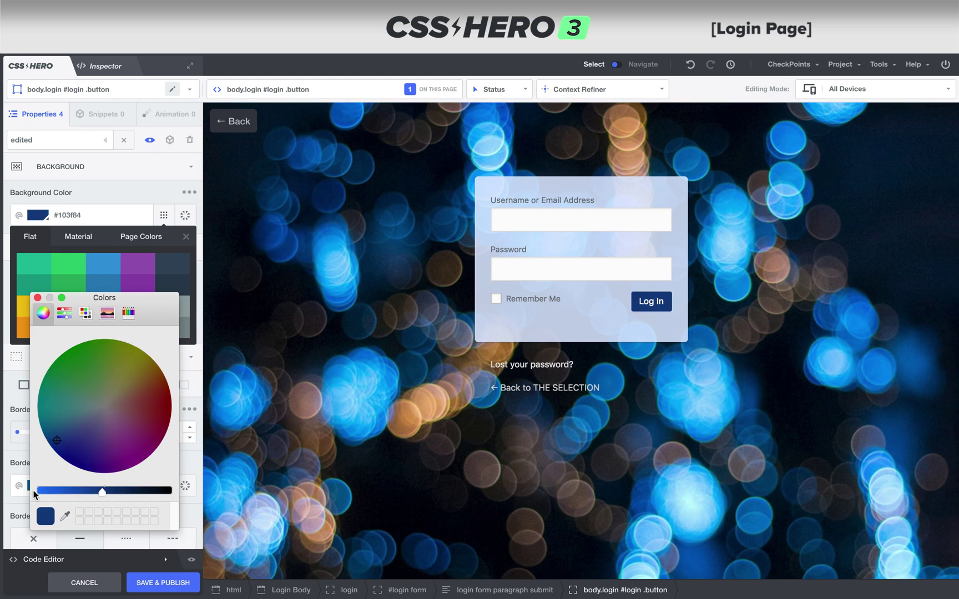
{"action": "left_click", "coordinate": [65, 516]}
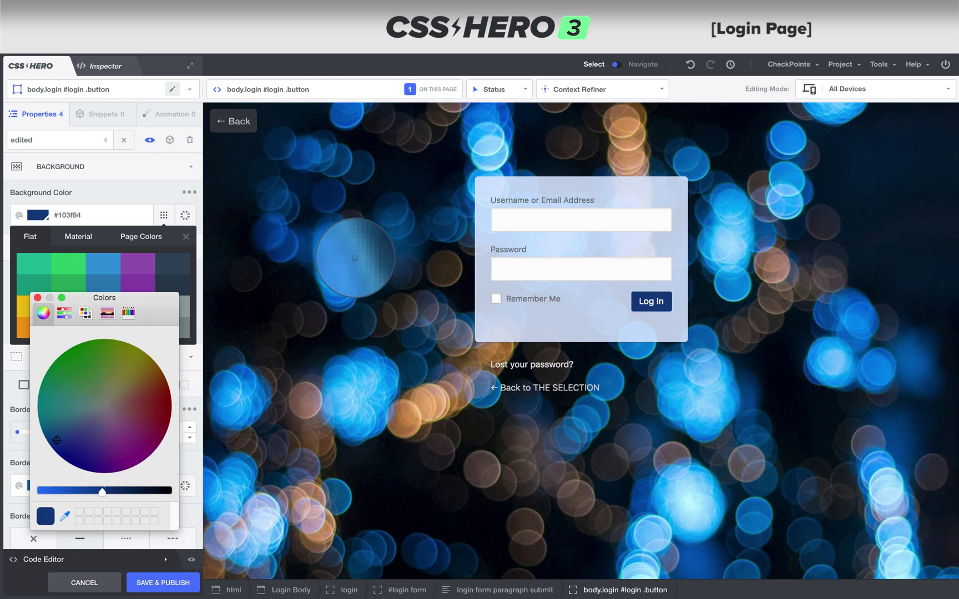
{"action": "left_click", "coordinate": [355, 259]}
{"action": "left_click", "coordinate": [37, 297]}
Colour the Lost your password? link text light grey rgb(213, 213, 213)
{"action": "left_click", "coordinate": [500, 370]}
{"action": "left_click", "coordinate": [39, 242]}
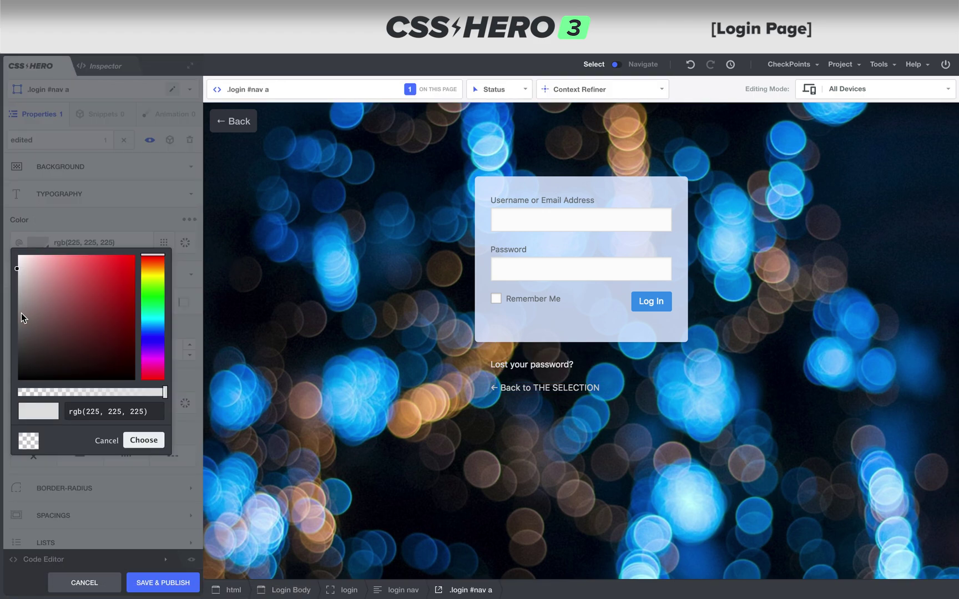
{"action": "left_click_drag", "start_coordinate": [21, 313], "coordinate": [2, 348]}
{"action": "left_click_drag", "start_coordinate": [27, 328], "coordinate": [1, 275]}
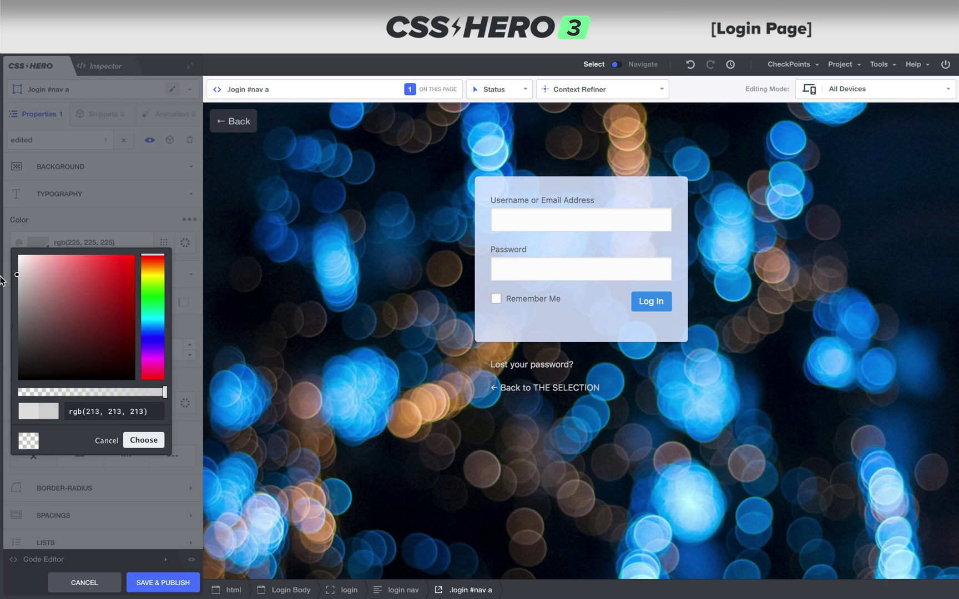
{"action": "left_click", "coordinate": [144, 441]}
Give the page body the preset linear-gradient(90deg, #FAB2FF, #1904E5) background
{"action": "left_click", "coordinate": [424, 217]}
{"action": "left_click", "coordinate": [182, 215]}
{"action": "left_click", "coordinate": [86, 316]}
{"action": "left_click", "coordinate": [183, 215]}
{"action": "scroll", "coordinate": [107, 300], "scroll_direction": "down", "scroll_amount": 3}
{"action": "left_click", "coordinate": [99, 303]}
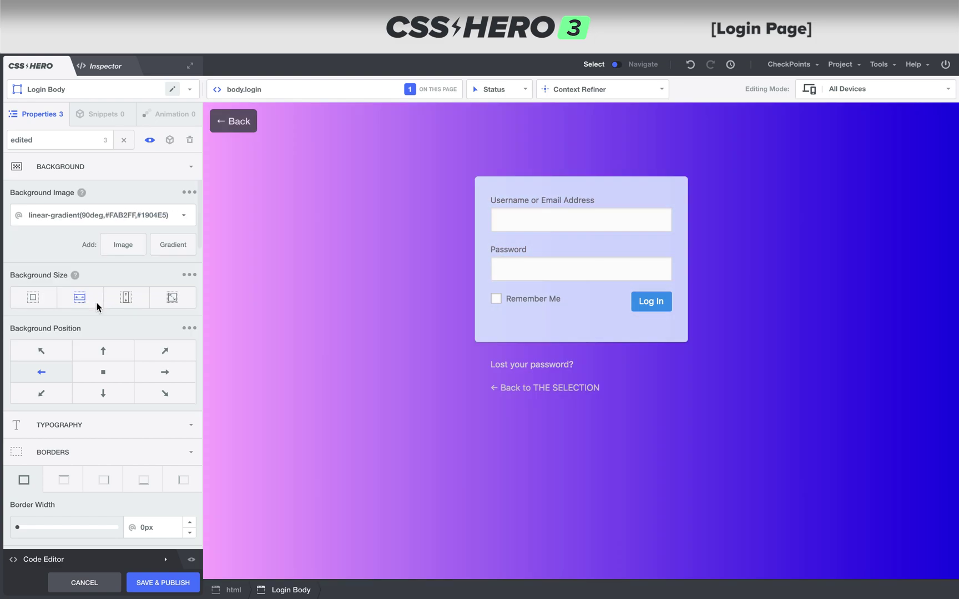
Browse the bokeh Unsplash results and apply the rainy-window photo at Medium size
{"action": "left_click", "coordinate": [119, 244]}
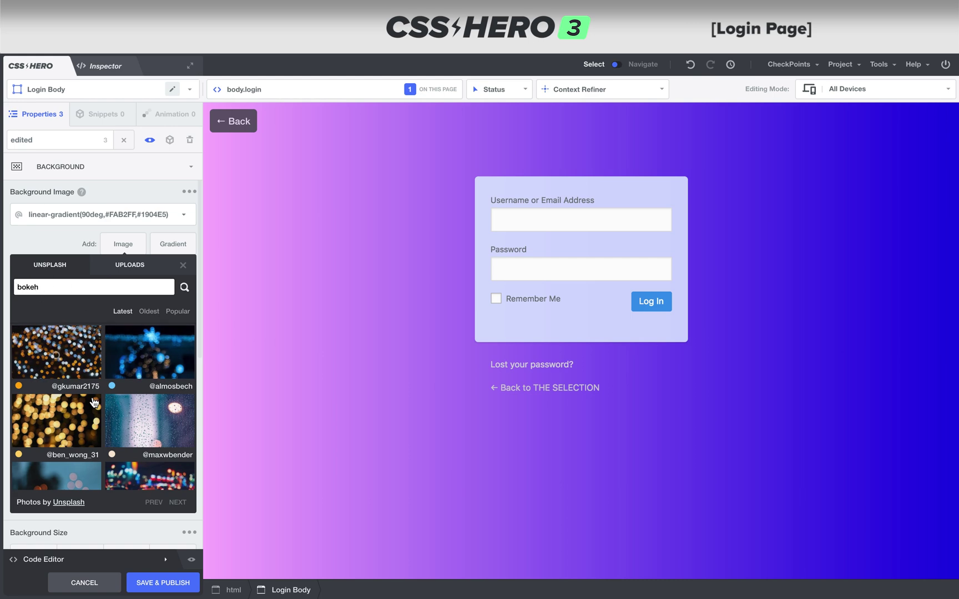
{"action": "scroll", "coordinate": [95, 438], "scroll_direction": "down", "scroll_amount": 2}
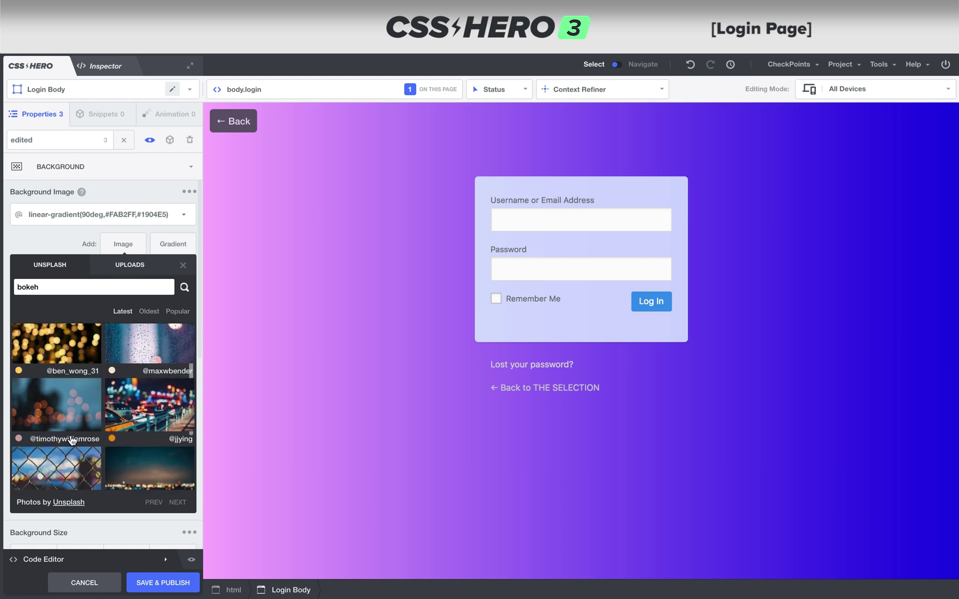
{"action": "left_click", "coordinate": [69, 454]}
{"action": "left_click", "coordinate": [20, 387]}
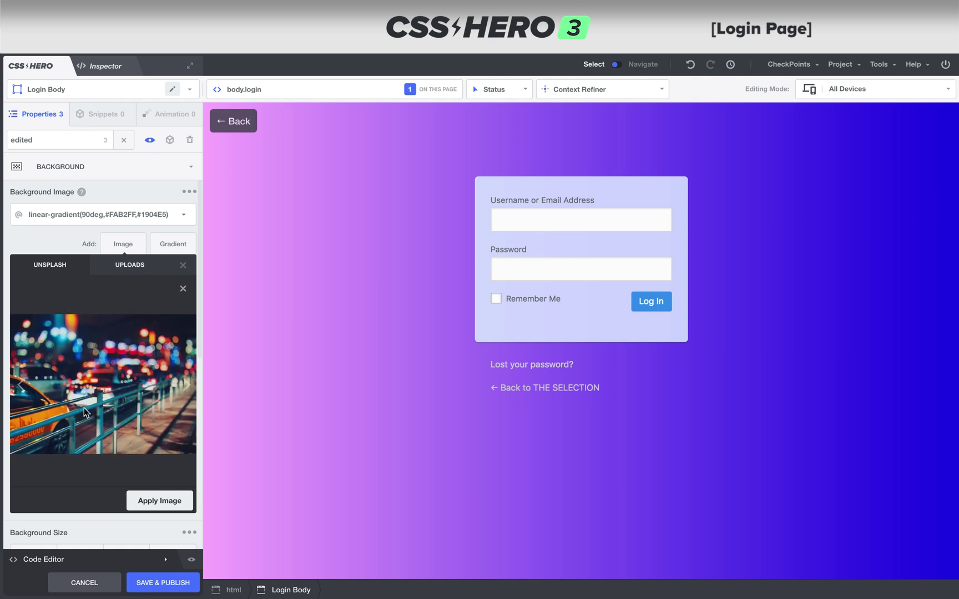
{"action": "left_click", "coordinate": [21, 385]}
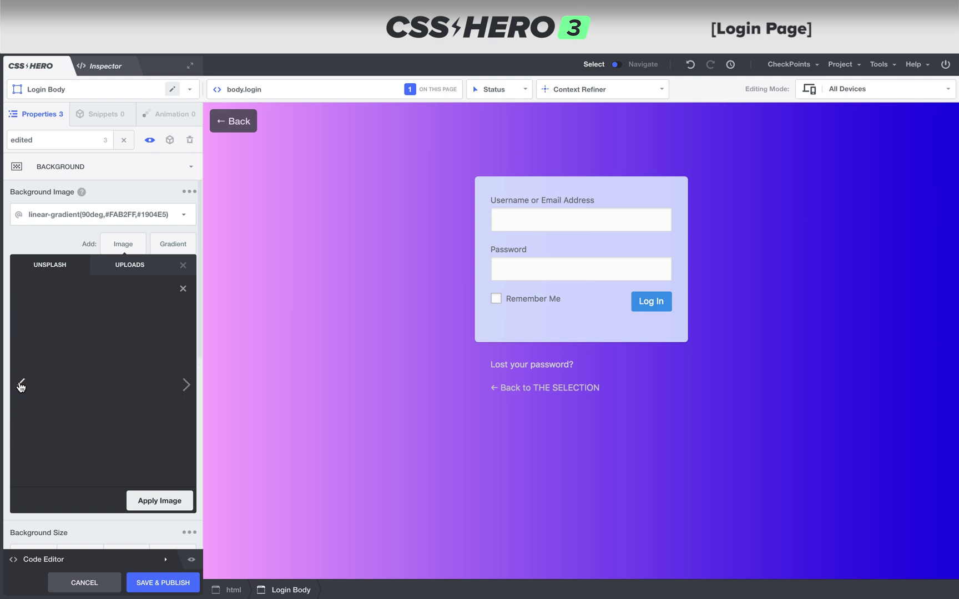
{"action": "left_click", "coordinate": [135, 498]}
{"action": "left_click", "coordinate": [172, 443]}
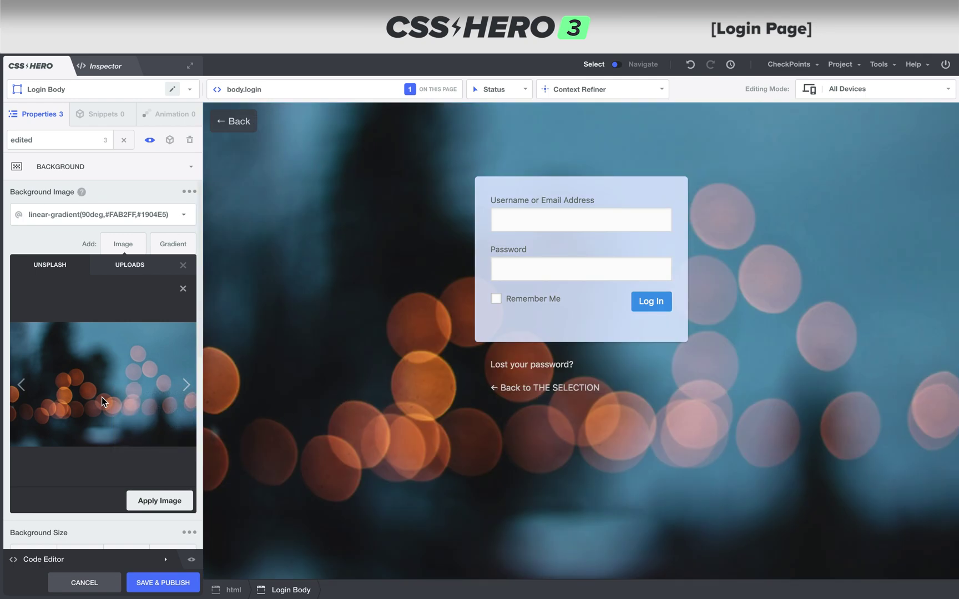
{"action": "left_click", "coordinate": [22, 385]}
{"action": "left_click", "coordinate": [143, 501]}
{"action": "left_click", "coordinate": [165, 444]}
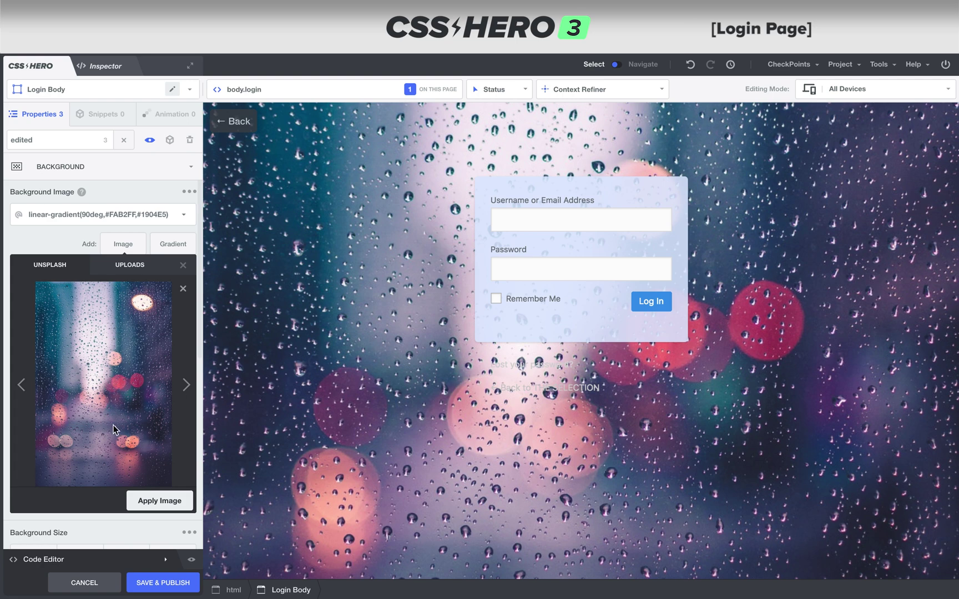
Try full-width background size, then set the background photo back to auto
{"action": "left_click", "coordinate": [182, 266]}
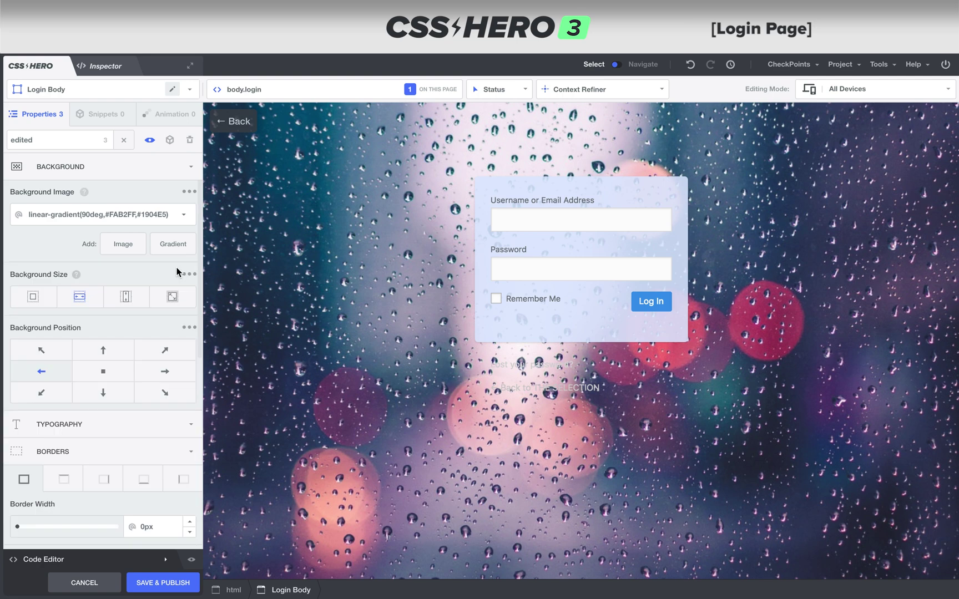
{"action": "left_click", "coordinate": [79, 295]}
{"action": "left_click", "coordinate": [34, 298]}
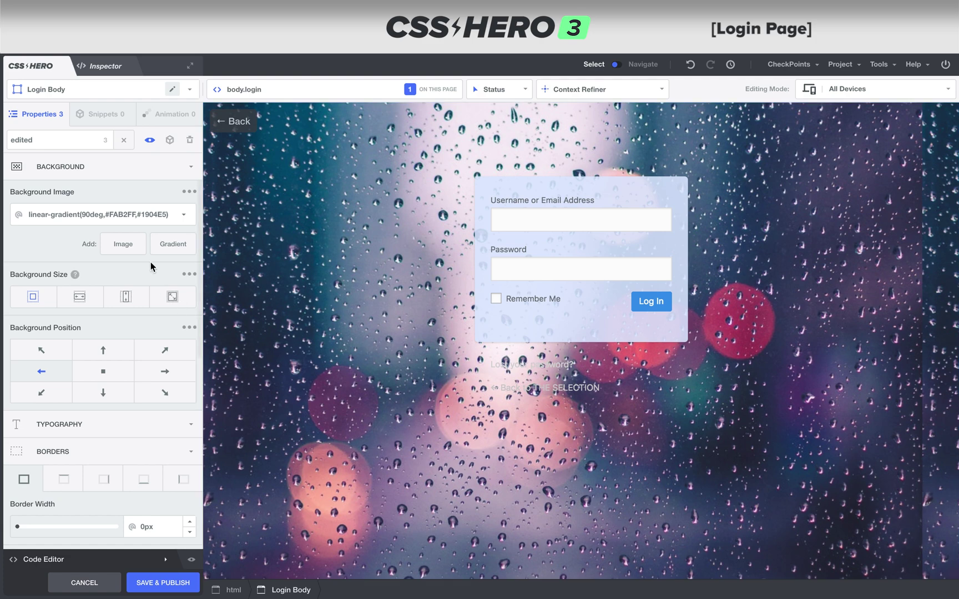
Apply the night street taxi photo at Medium size as the page background
{"action": "left_click", "coordinate": [125, 243]}
{"action": "left_click", "coordinate": [136, 414]}
{"action": "mouse_move", "coordinate": [172, 502]}
{"action": "left_click", "coordinate": [173, 446]}
{"action": "left_click", "coordinate": [183, 265]}
Make the taxi photo span the page width and reapply it at smallest, then Large size
{"action": "left_click", "coordinate": [81, 300]}
{"action": "left_click", "coordinate": [125, 247]}
{"action": "left_click", "coordinate": [140, 394]}
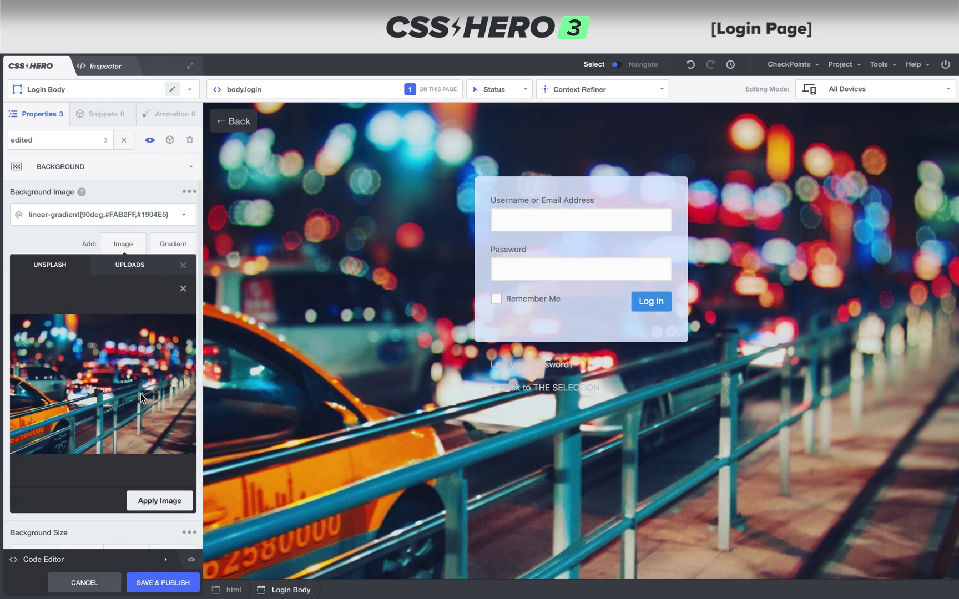
{"action": "left_click", "coordinate": [160, 502]}
{"action": "left_click", "coordinate": [158, 479]}
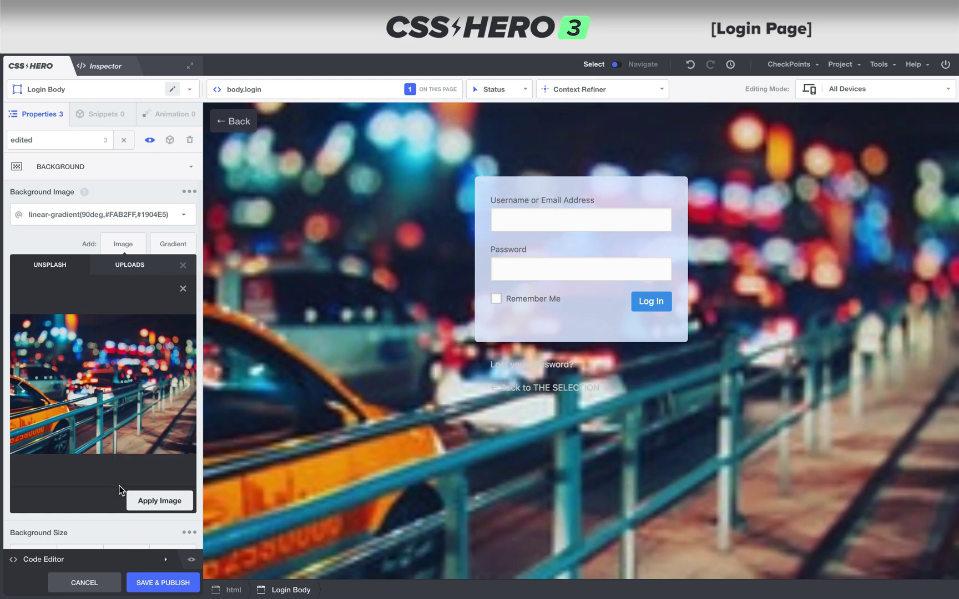
{"action": "left_click", "coordinate": [170, 501]}
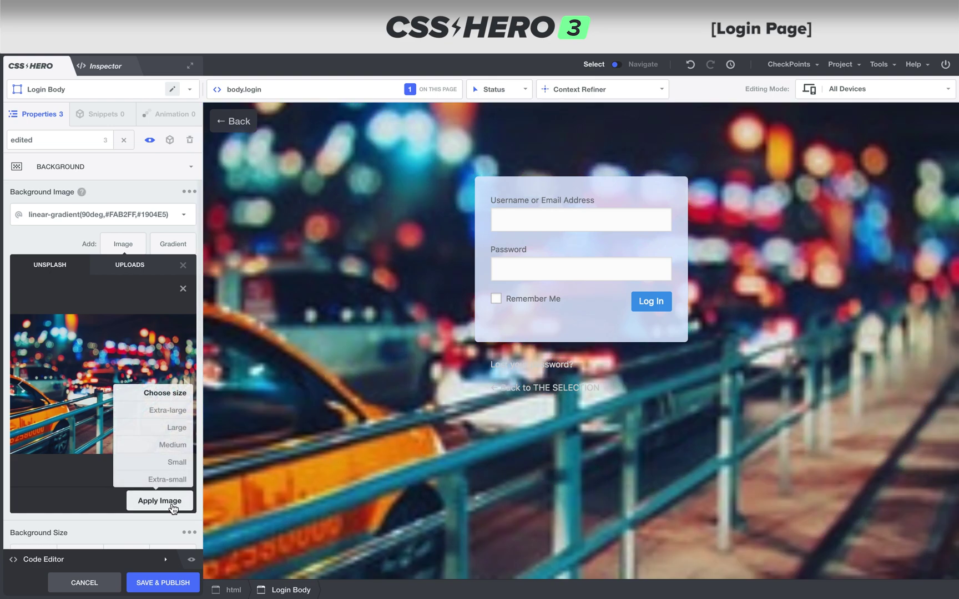
{"action": "left_click", "coordinate": [181, 430]}
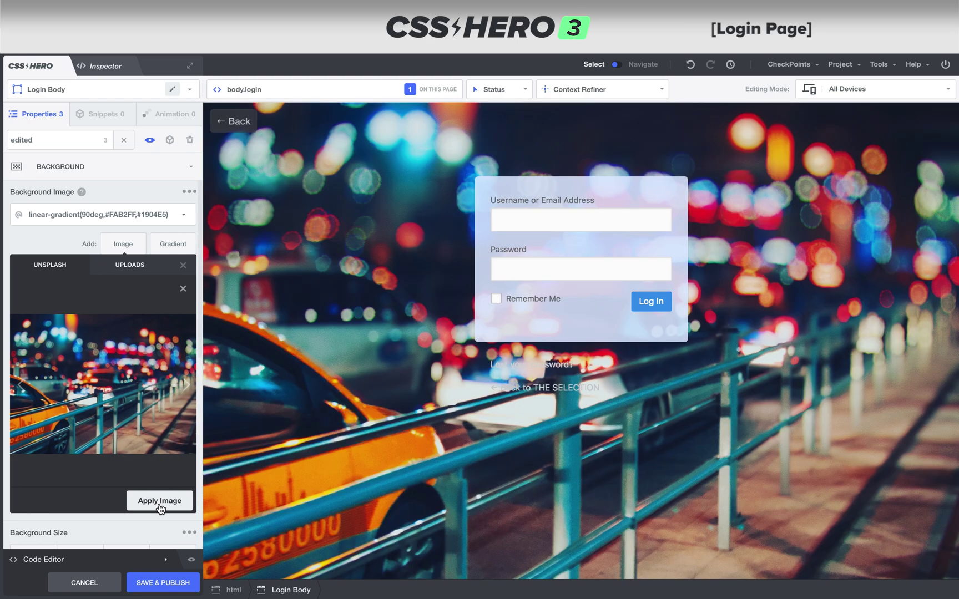
{"action": "left_click", "coordinate": [159, 503]}
Apply the blue and orange bokeh photo at Large size as the page background
{"action": "left_click", "coordinate": [181, 290]}
{"action": "scroll", "coordinate": [151, 363], "scroll_direction": "up", "scroll_amount": 2}
{"action": "left_click", "coordinate": [151, 363]}
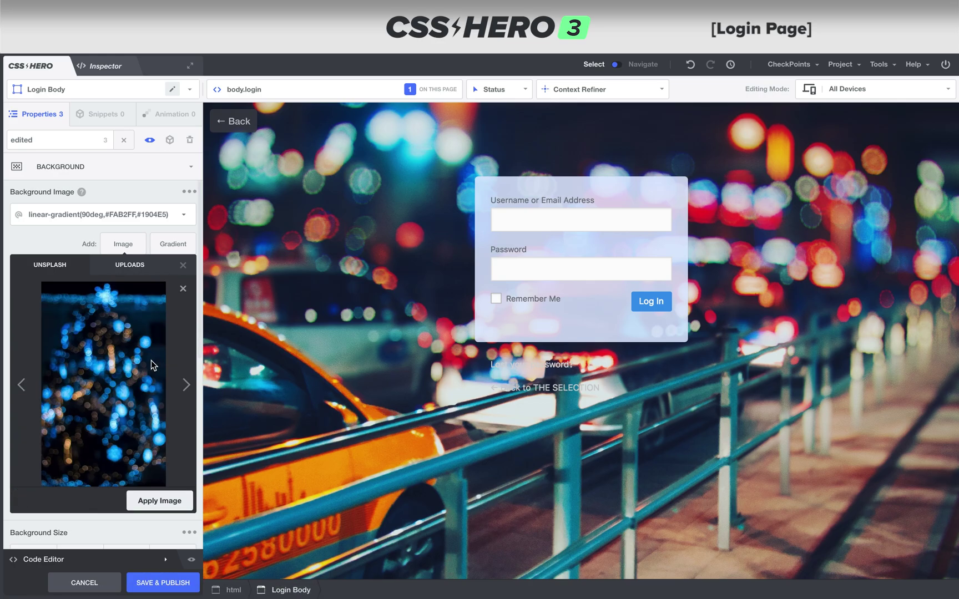
{"action": "left_click", "coordinate": [159, 502]}
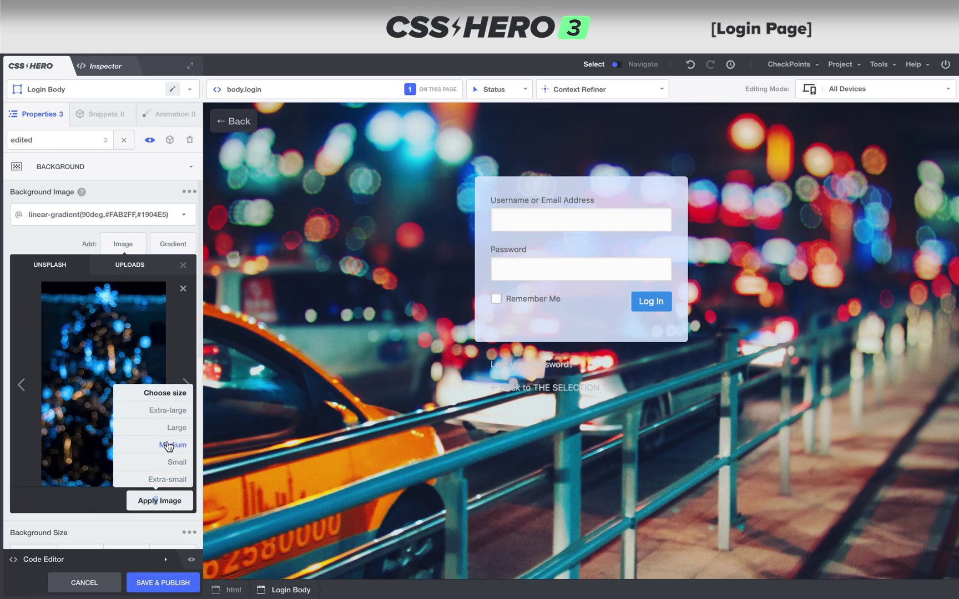
{"action": "left_click", "coordinate": [174, 431]}
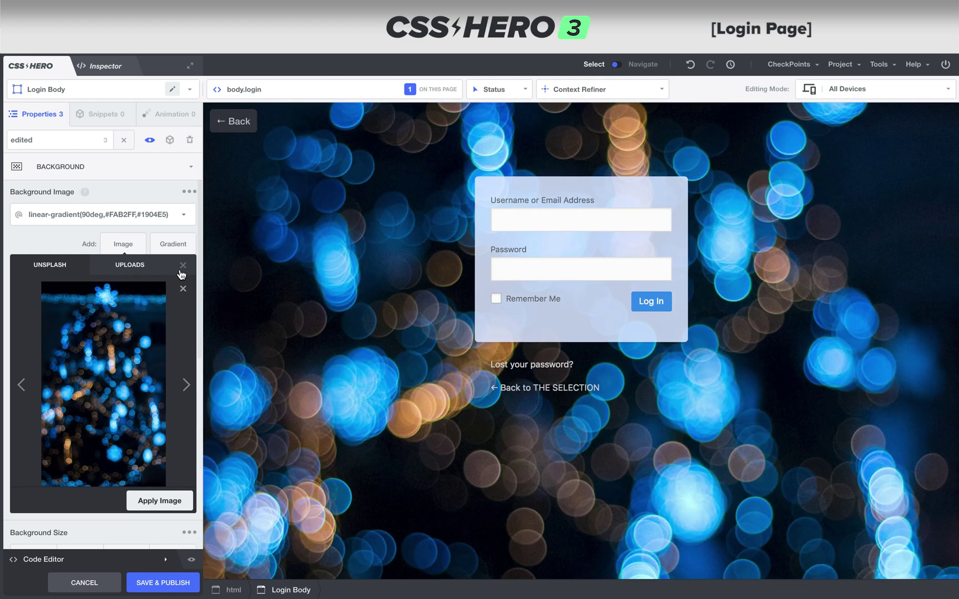
{"action": "left_click", "coordinate": [182, 266]}
Set the bokeh background size to cover and, after trying right, top and bottom, centre its position
{"action": "left_click", "coordinate": [37, 300]}
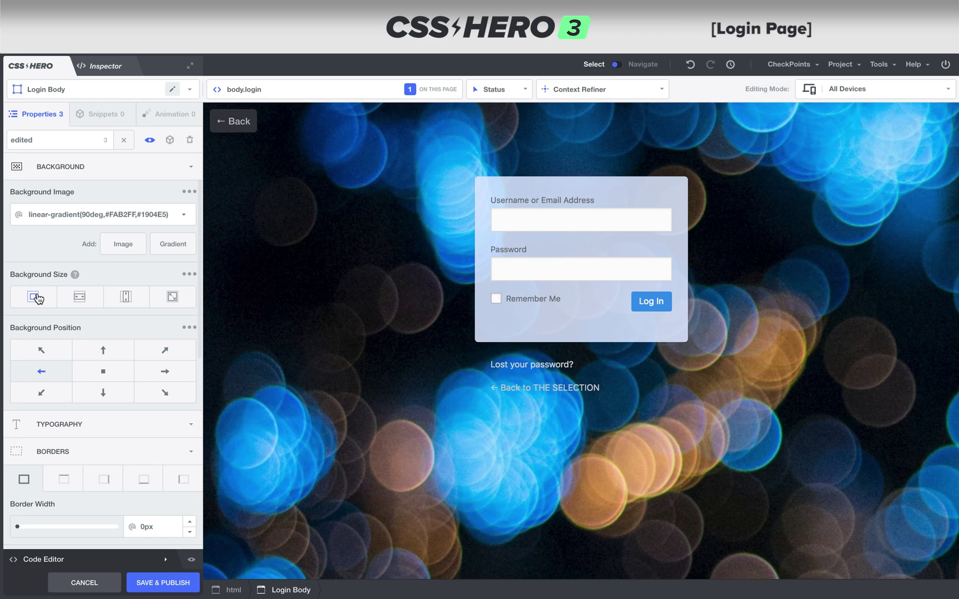
{"action": "left_click", "coordinate": [81, 303]}
{"action": "left_click", "coordinate": [101, 372]}
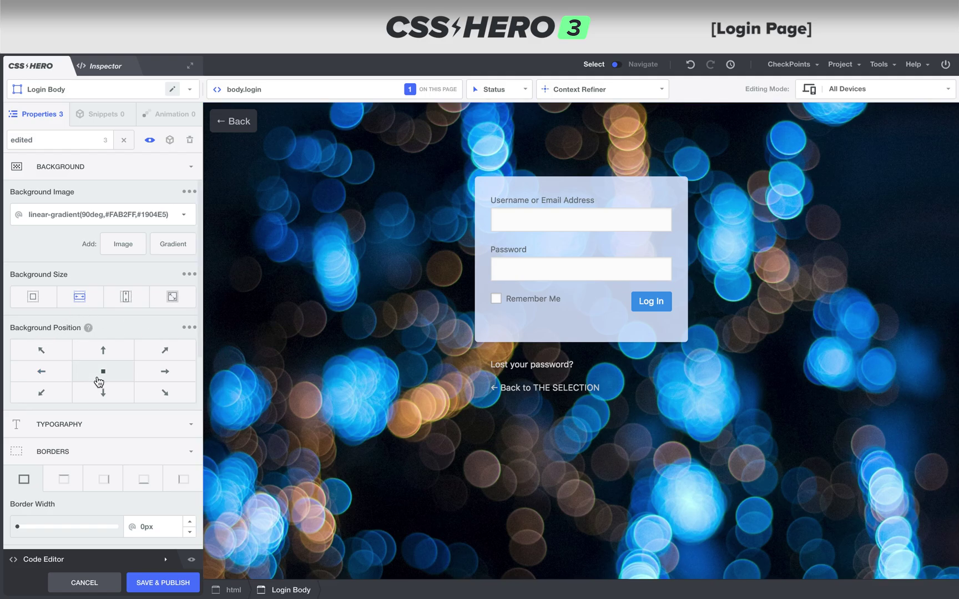
{"action": "left_click", "coordinate": [165, 370]}
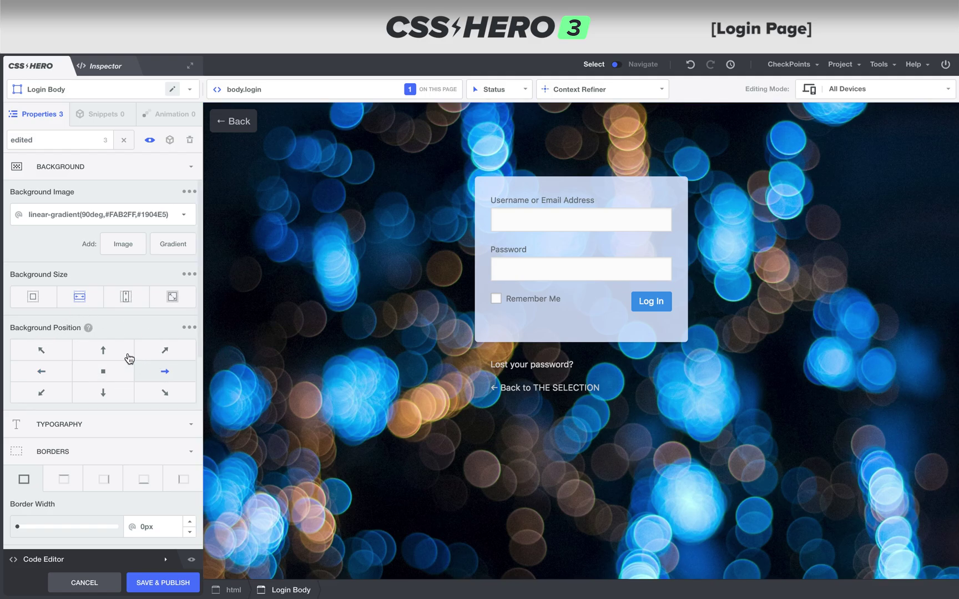
{"action": "left_click", "coordinate": [114, 351]}
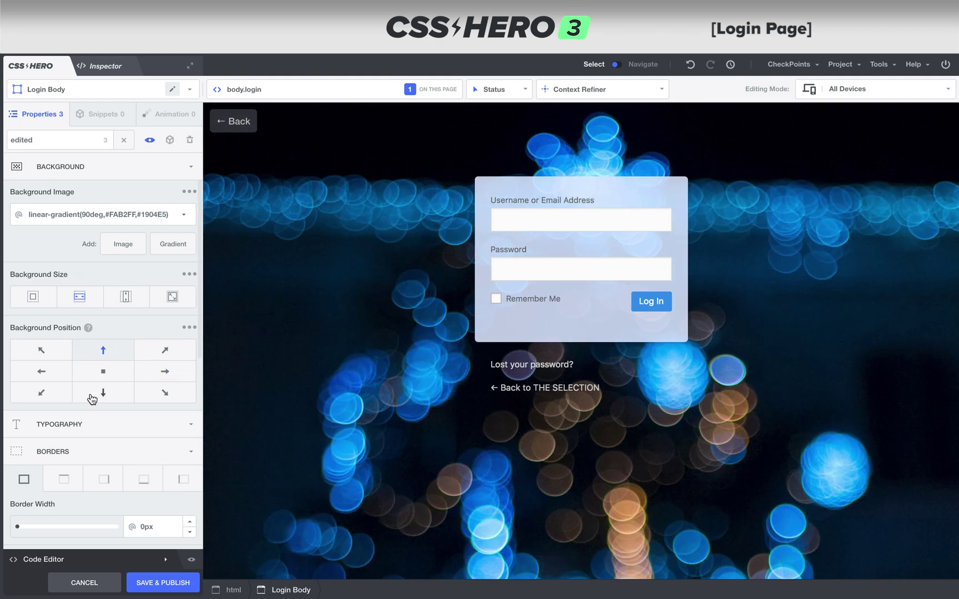
{"action": "left_click", "coordinate": [111, 393]}
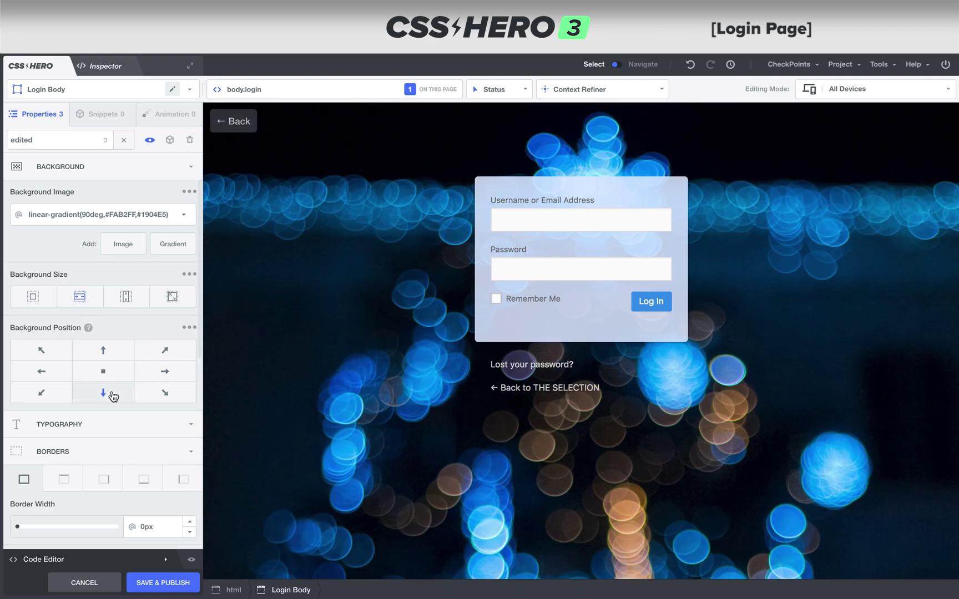
{"action": "left_click", "coordinate": [105, 354]}
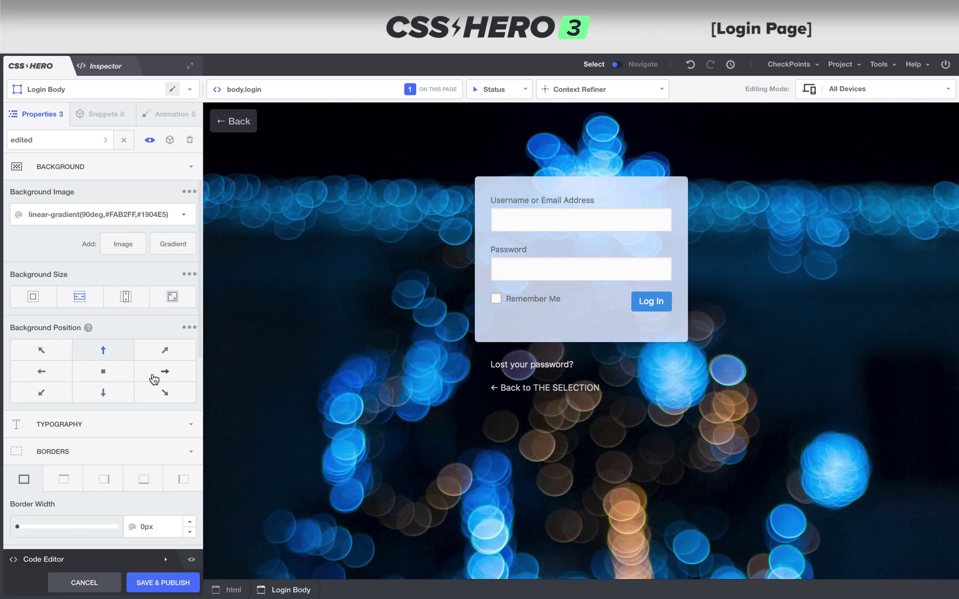
{"action": "left_click", "coordinate": [125, 376]}
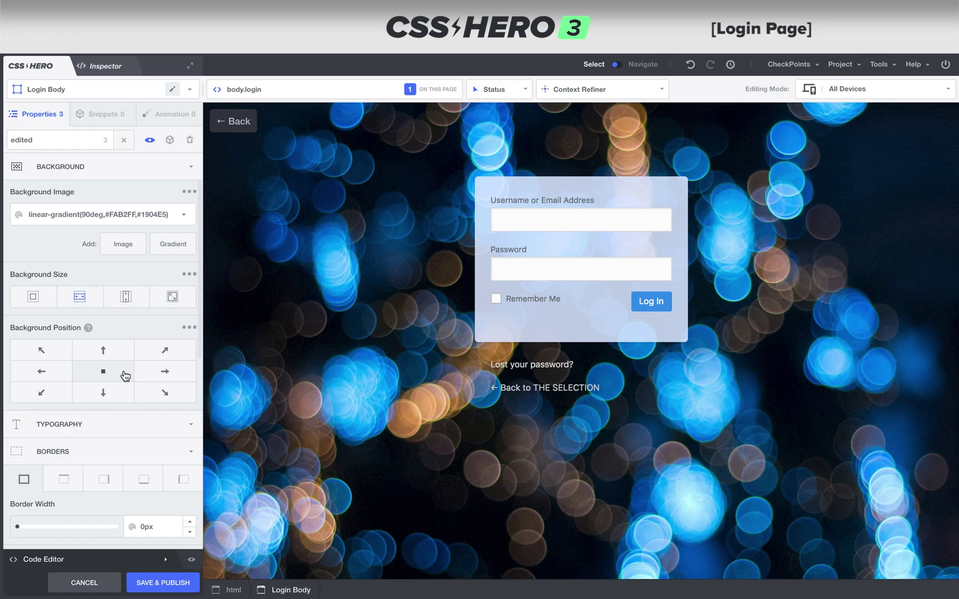
{"action": "right_click", "coordinate": [106, 389]}
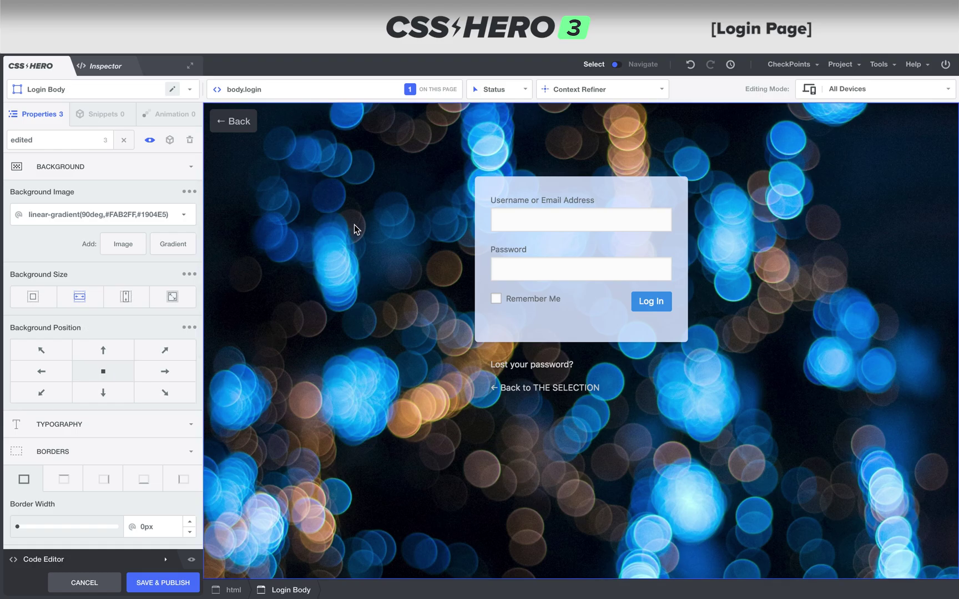